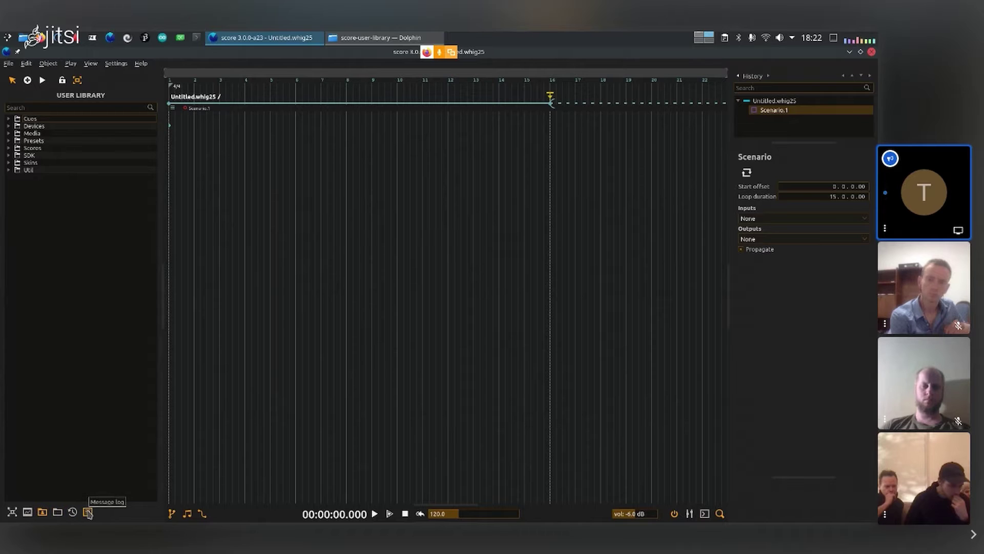
- Switch the left panel from User Library to the empty Device Explorer
{"action": "left_click", "coordinate": [12, 512]}
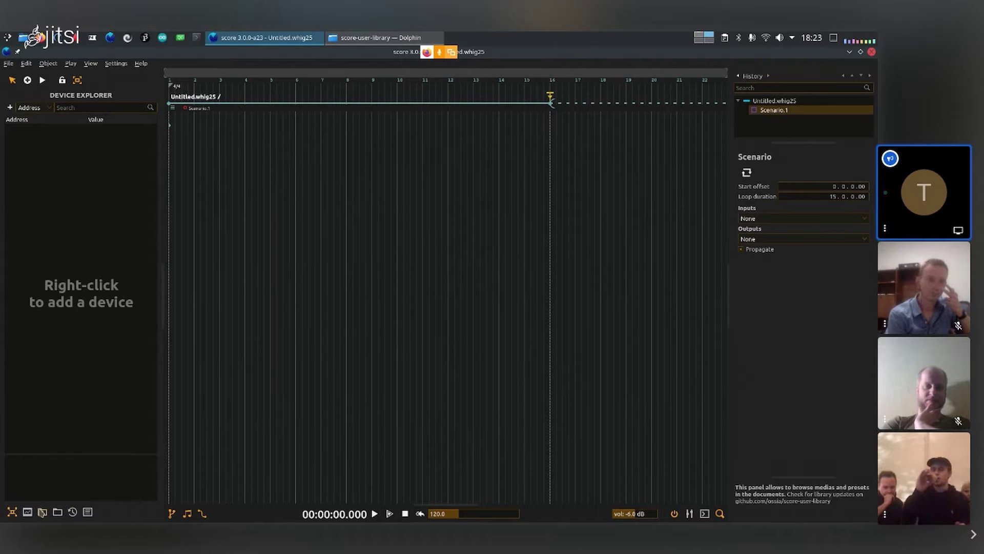
- Add the BordeauxWeather.qml preset from User Library's Devices > HTTP folder as a device
{"action": "left_click", "coordinate": [42, 512]}
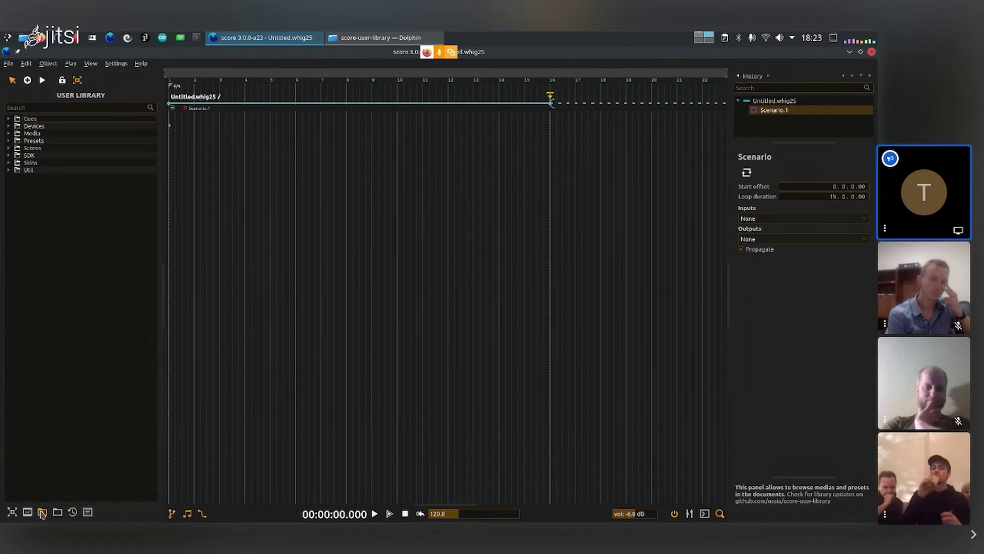
{"action": "left_click", "coordinate": [9, 126]}
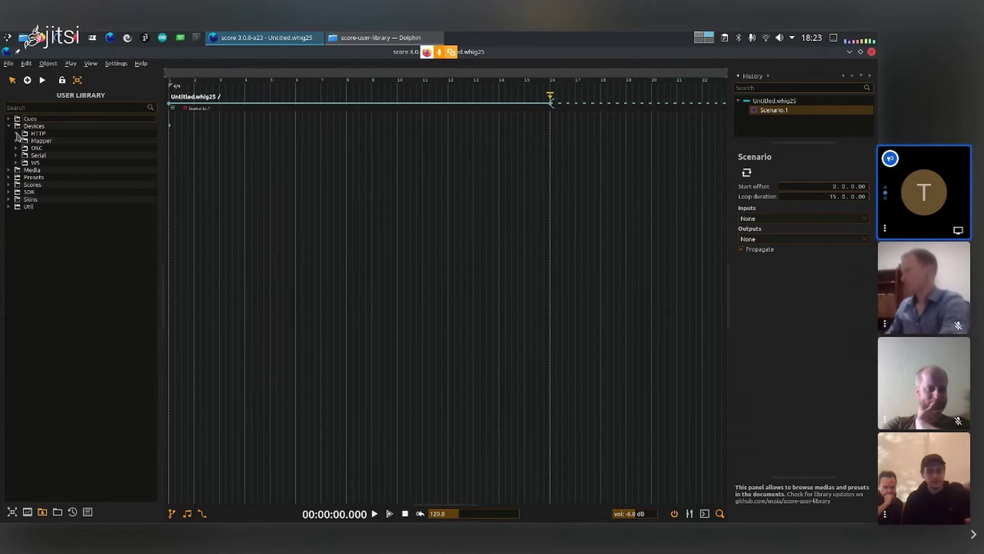
{"action": "left_click", "coordinate": [17, 134]}
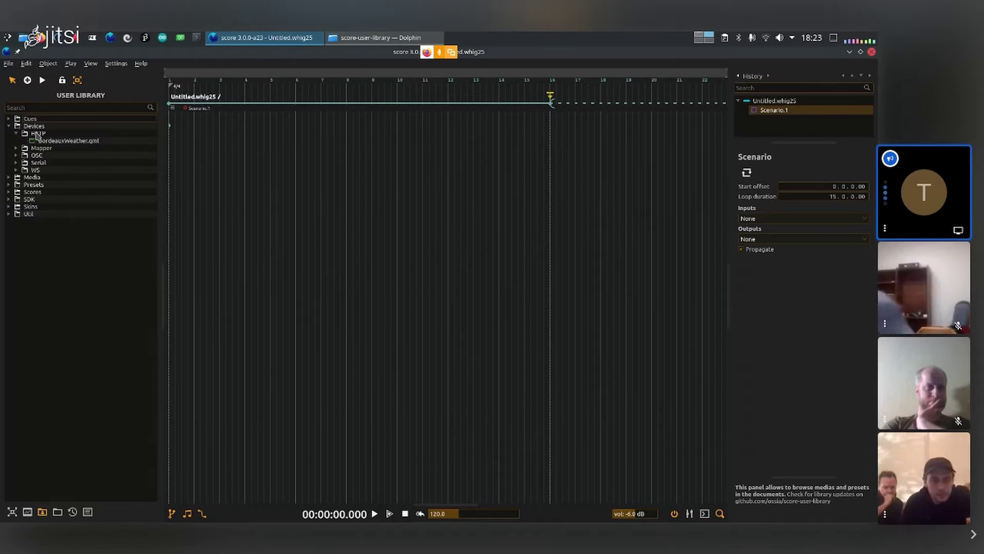
{"action": "left_click", "coordinate": [79, 144]}
{"action": "double_click", "coordinate": [79, 141]}
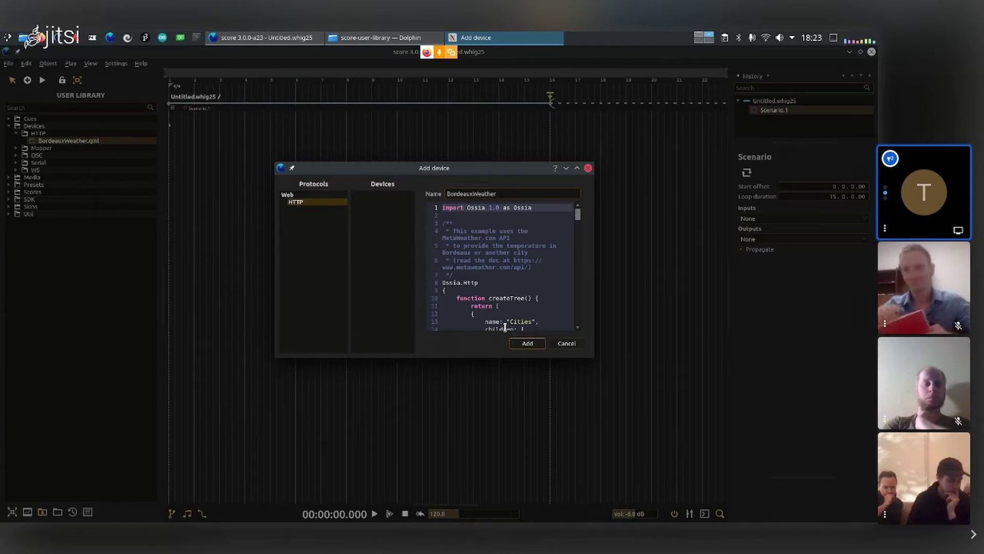
{"action": "left_click", "coordinate": [527, 343]}
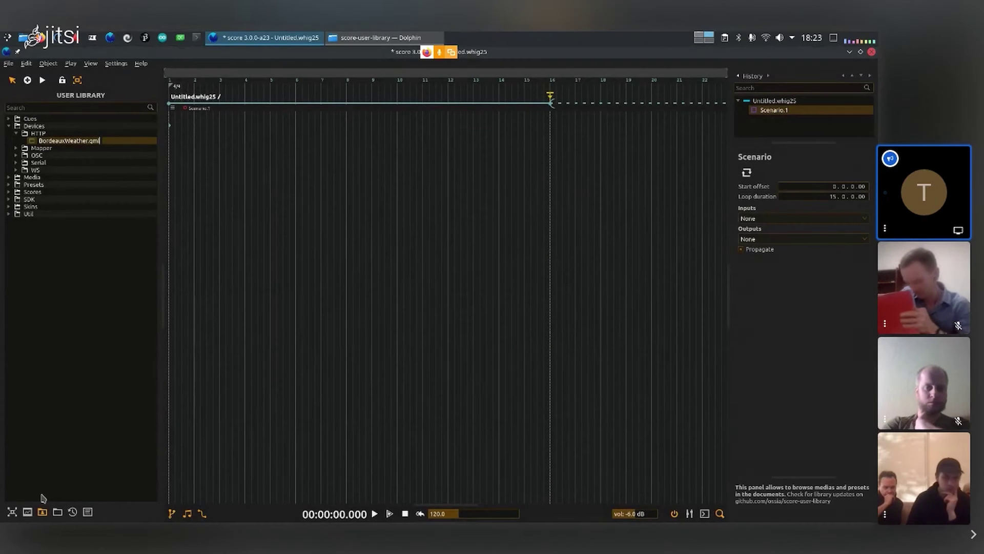
- Expand BordeauxWeather > Cities > Bordeaux in Device Explorer and select the Bordeaux node
{"action": "left_click", "coordinate": [14, 512]}
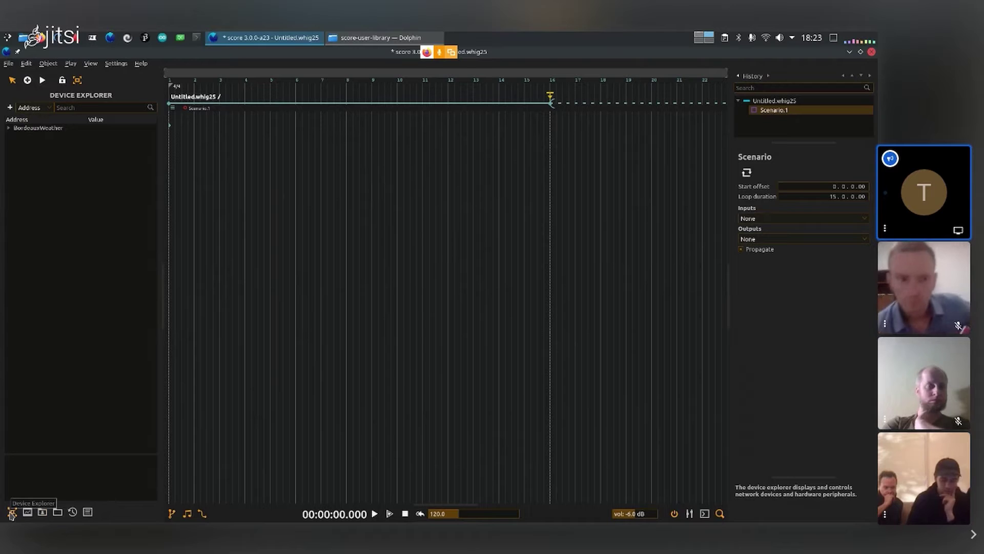
{"action": "left_click", "coordinate": [10, 128]}
{"action": "left_click", "coordinate": [16, 135]}
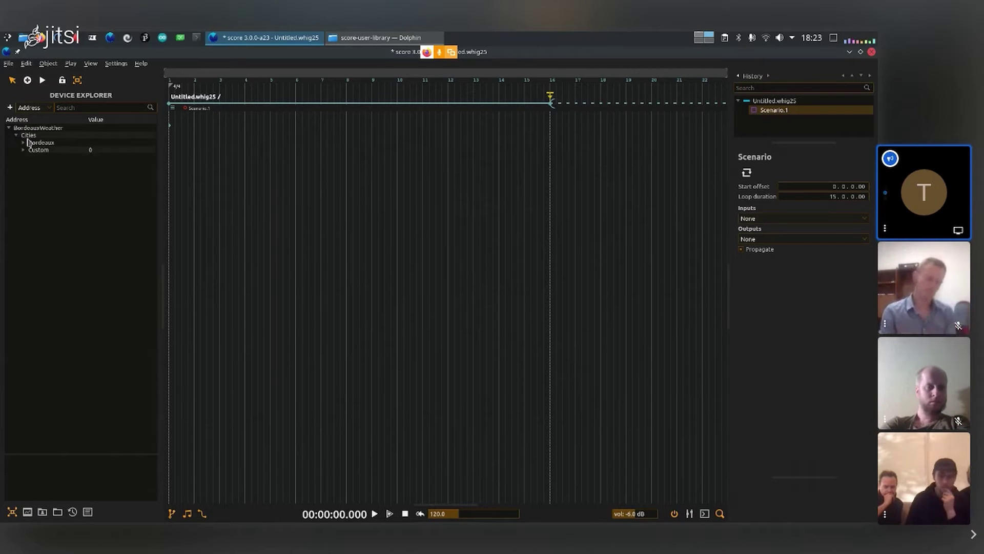
{"action": "left_click", "coordinate": [23, 143]}
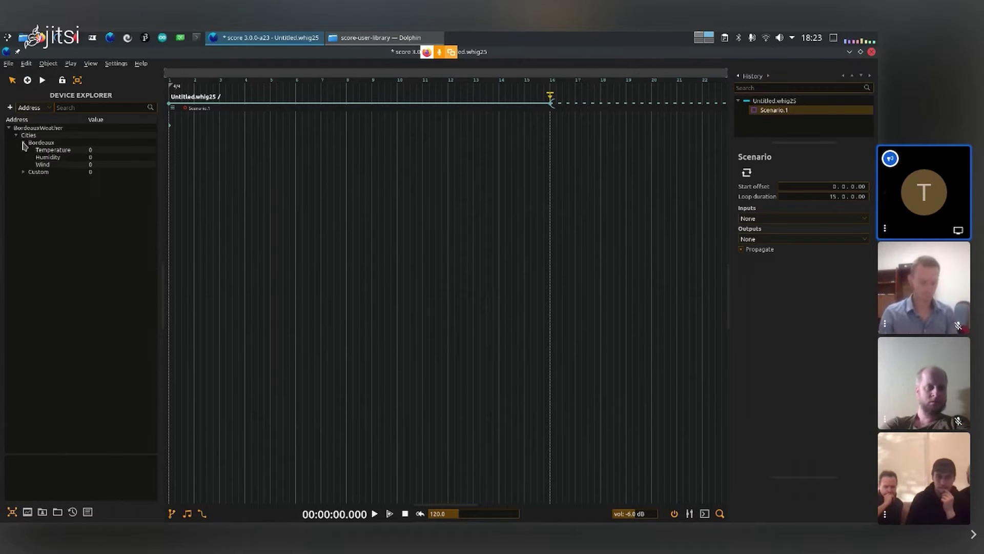
{"action": "left_click", "coordinate": [108, 144]}
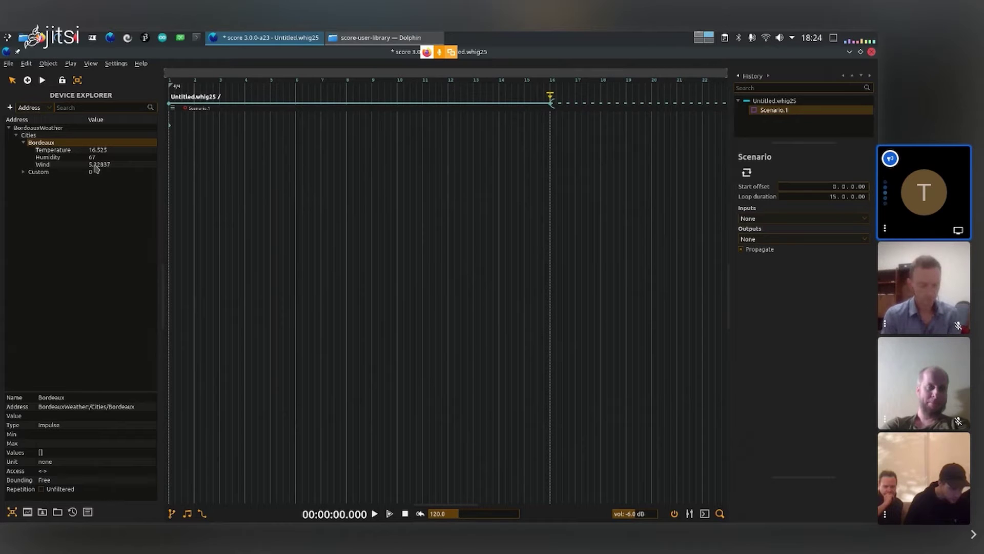
- Remove the BordeauxWeather device, then reopen User Library's Devices > HTTP presets folder
{"action": "right_click", "coordinate": [95, 168]}
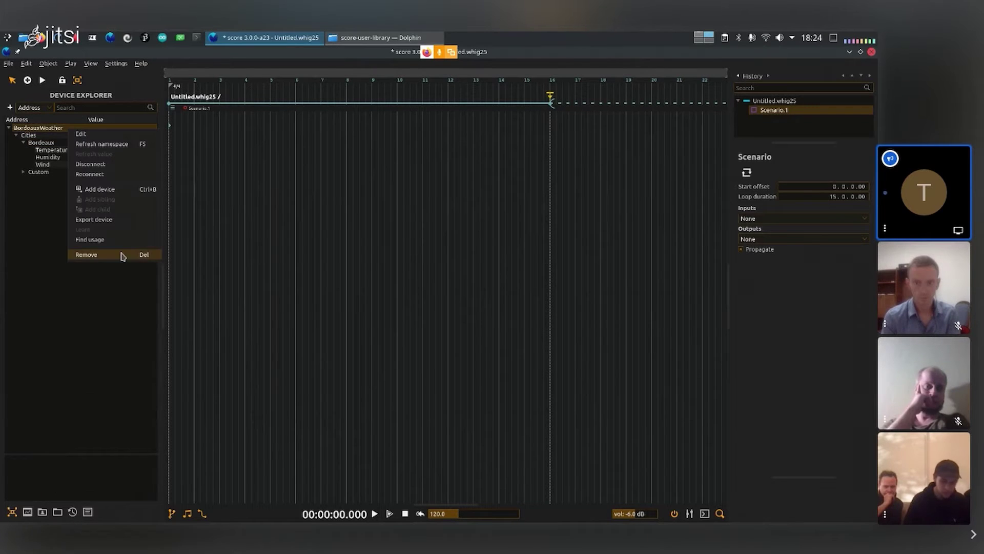
{"action": "left_click", "coordinate": [122, 257]}
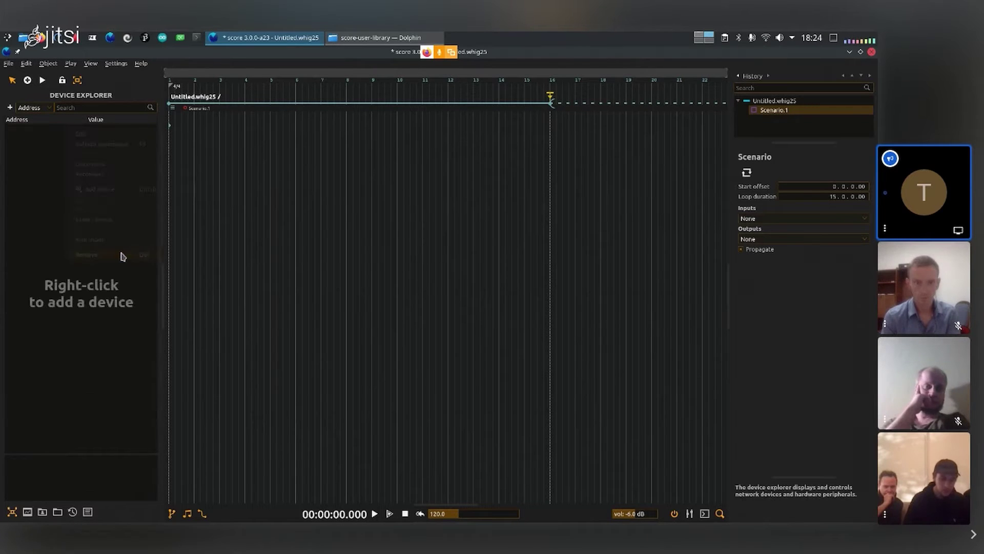
{"action": "left_click", "coordinate": [44, 512]}
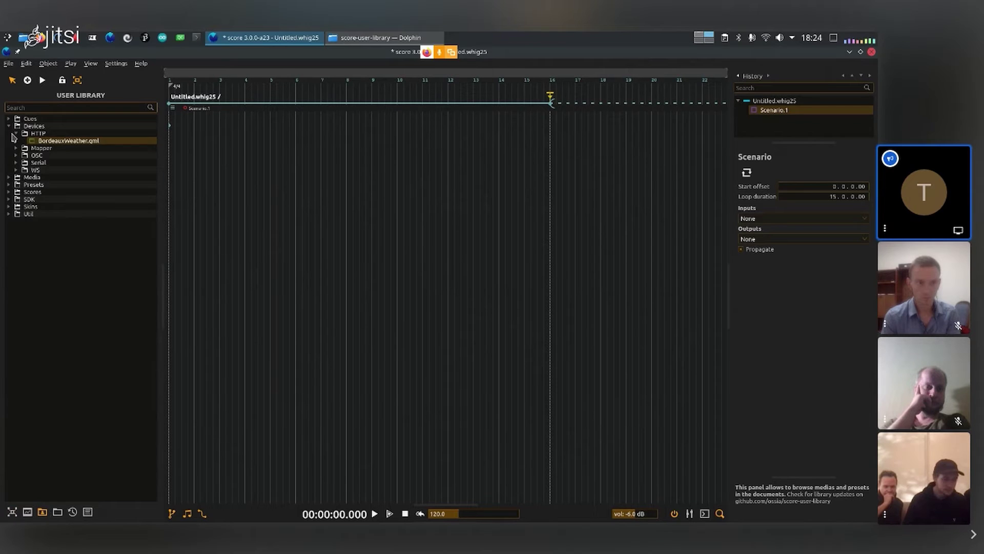
{"action": "left_click", "coordinate": [9, 126]}
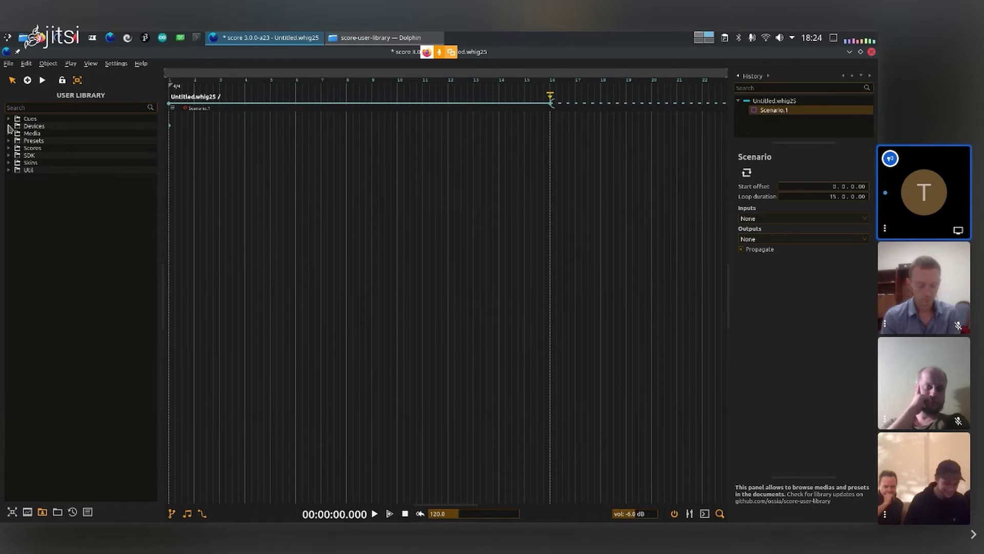
{"action": "left_click", "coordinate": [8, 127]}
{"action": "left_click", "coordinate": [16, 134]}
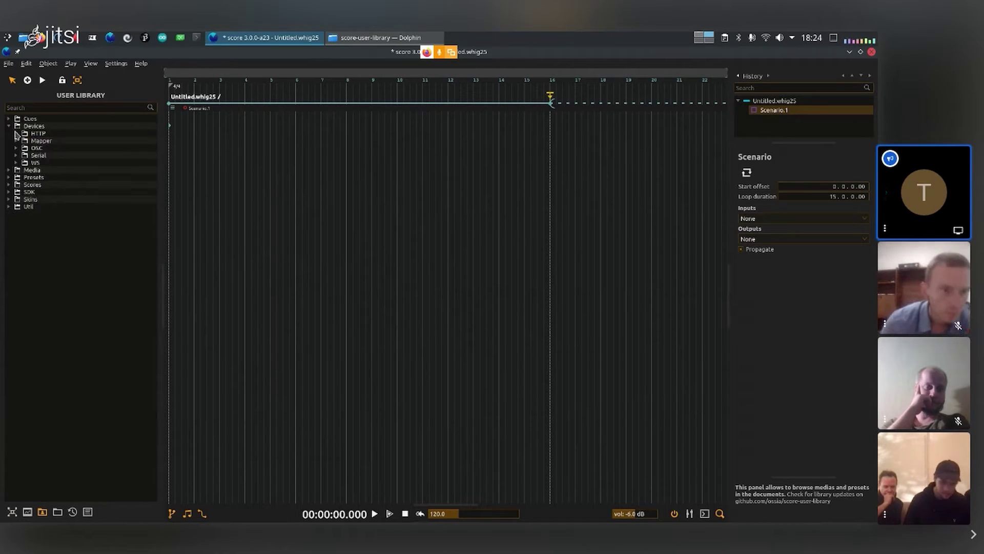
{"action": "left_click", "coordinate": [35, 133]}
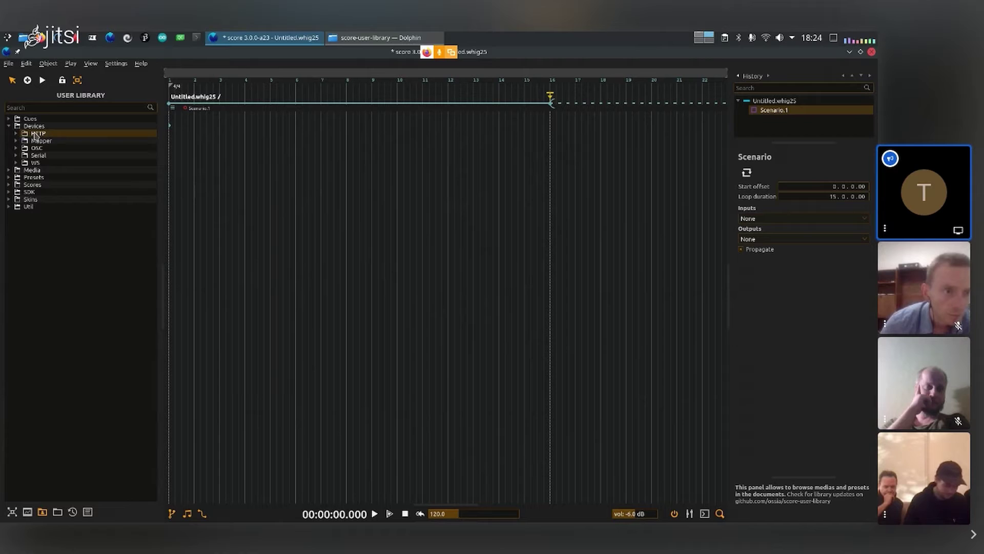
{"action": "double_click", "coordinate": [80, 136]}
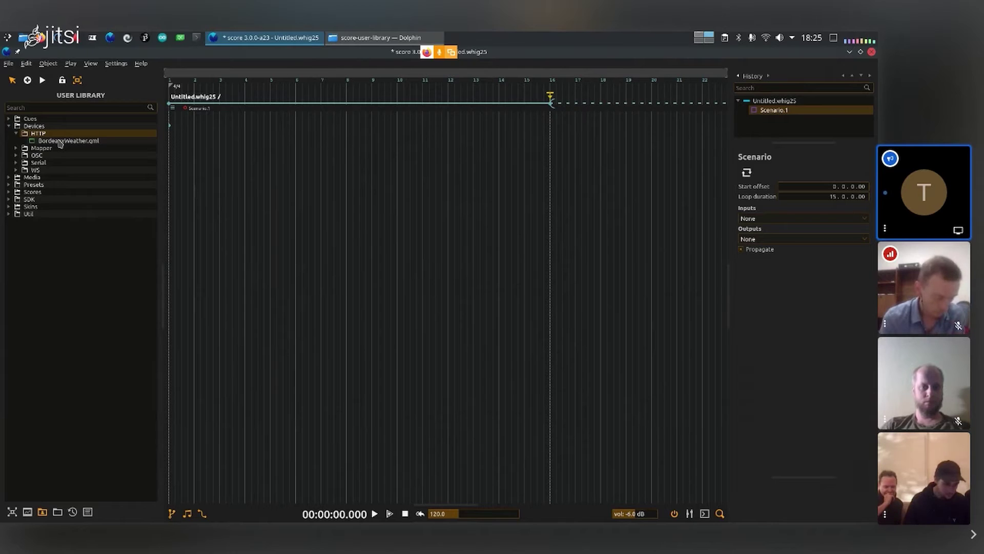
- Reopen the BordeauxWeather.qml preset and scroll through its QML script in the Add device dialog
{"action": "double_click", "coordinate": [60, 140]}
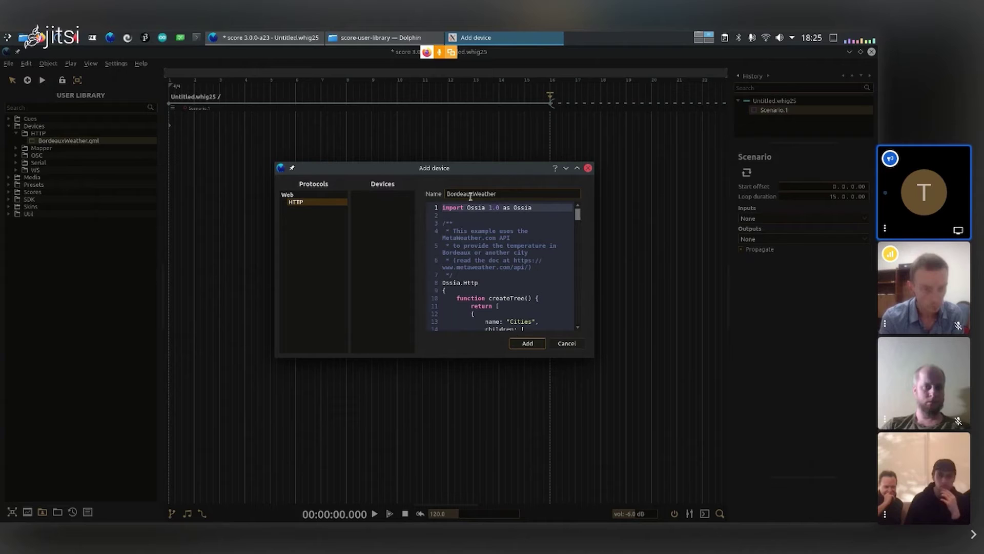
{"action": "scroll", "coordinate": [533, 279], "scroll_direction": "down", "scroll_amount": 13}
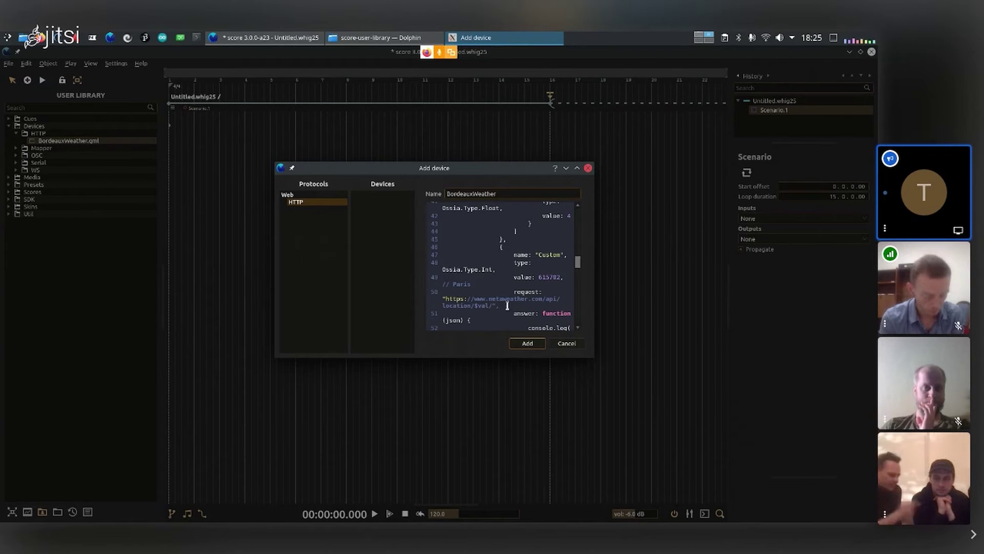
{"action": "left_click", "coordinate": [527, 343]}
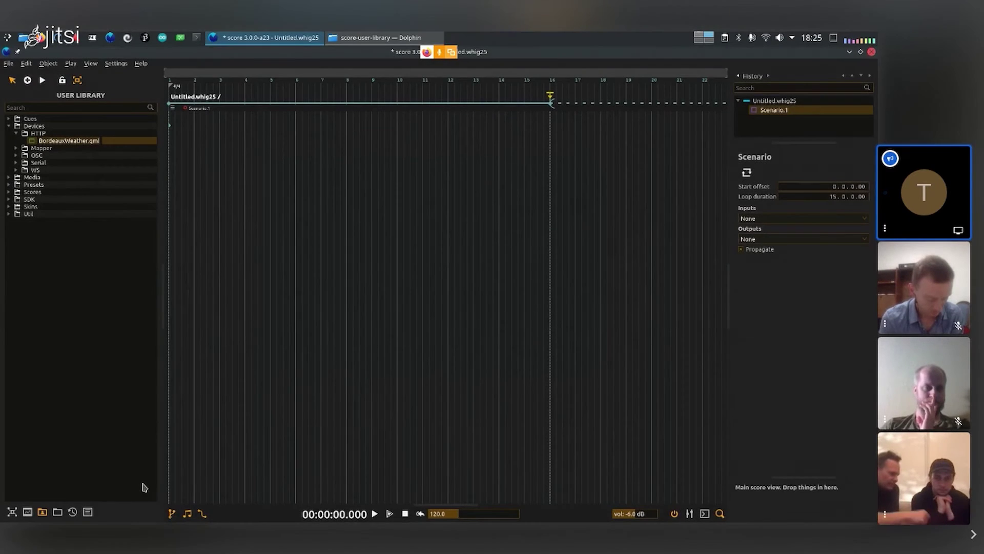
{"action": "left_click", "coordinate": [12, 512]}
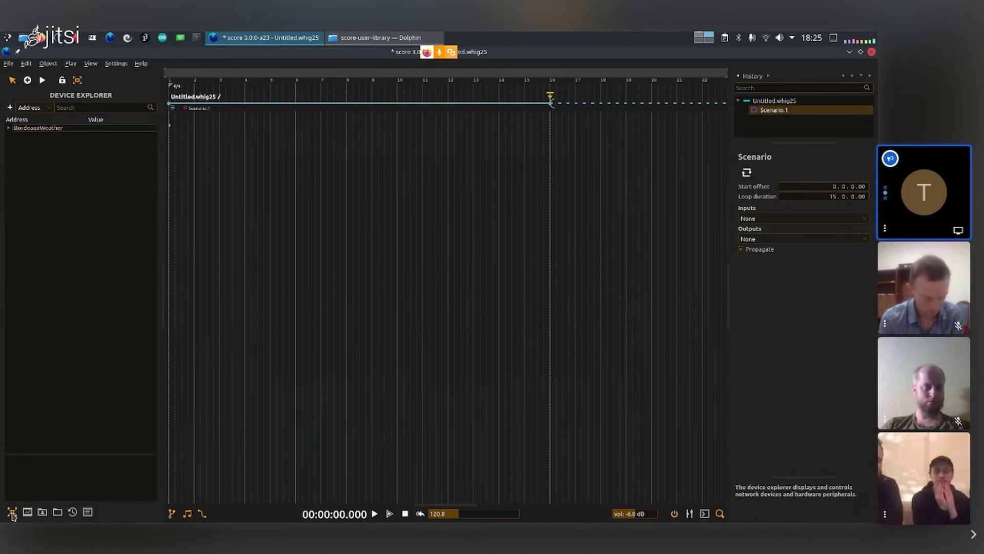
{"action": "left_click", "coordinate": [9, 129]}
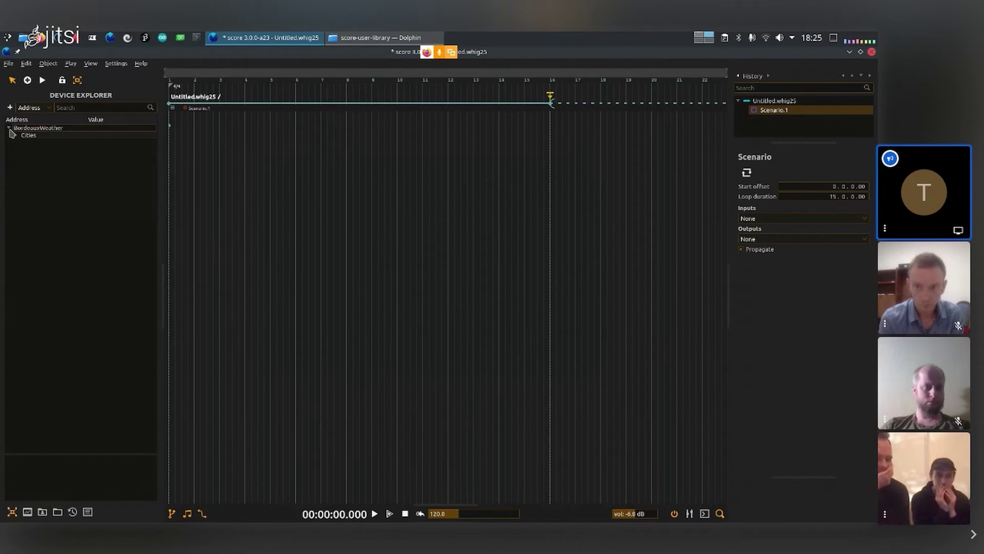
{"action": "left_click", "coordinate": [17, 135]}
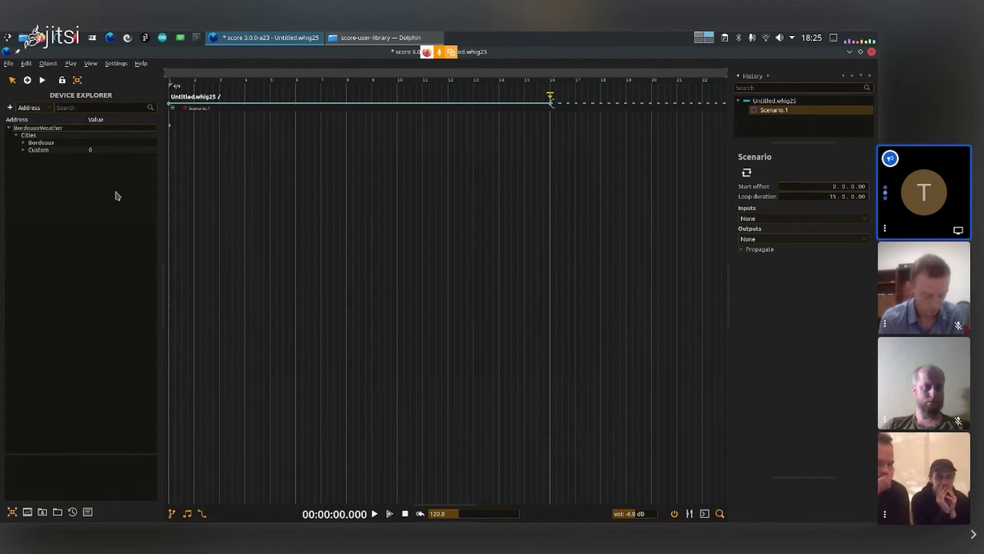
{"action": "left_click", "coordinate": [23, 143]}
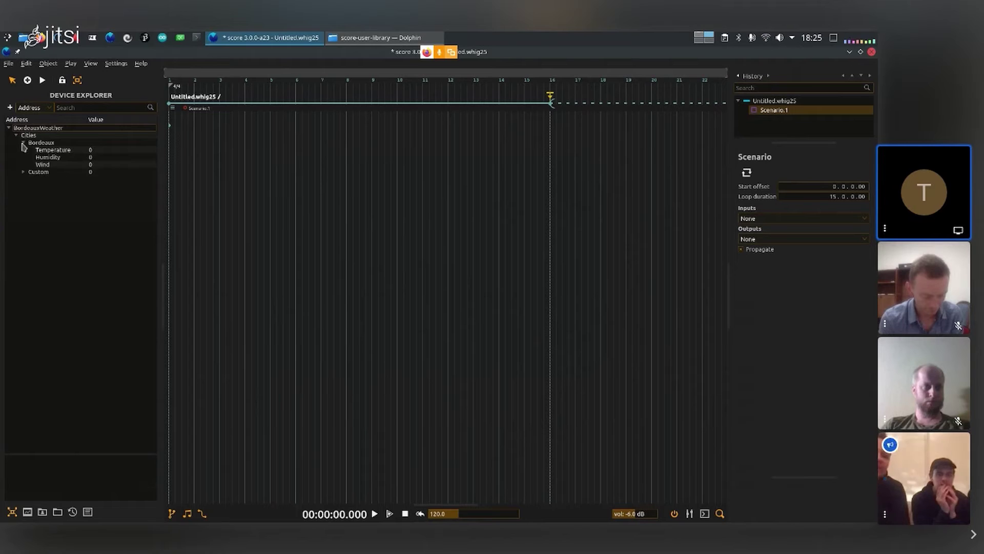
{"action": "left_click", "coordinate": [94, 129]}
{"action": "right_click", "coordinate": [95, 130]}
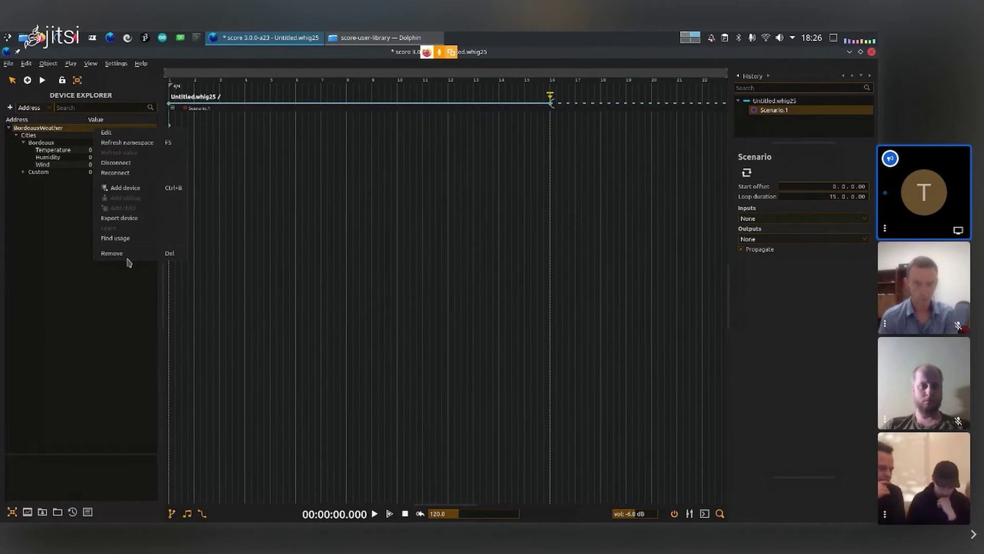
{"action": "left_click", "coordinate": [144, 254]}
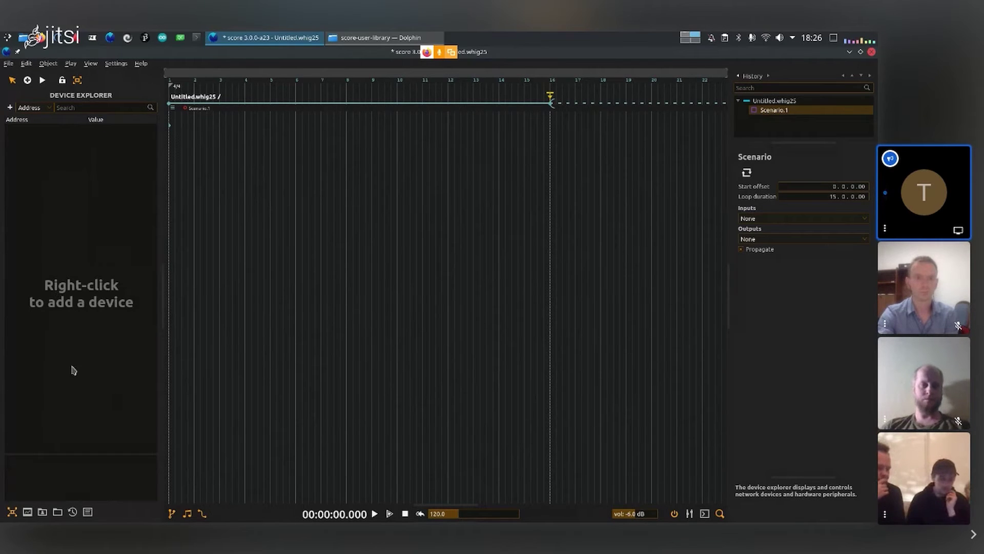
- Cycle the left dock through Processes, User Library and Project Folder, ending on History
{"action": "left_click", "coordinate": [29, 512]}
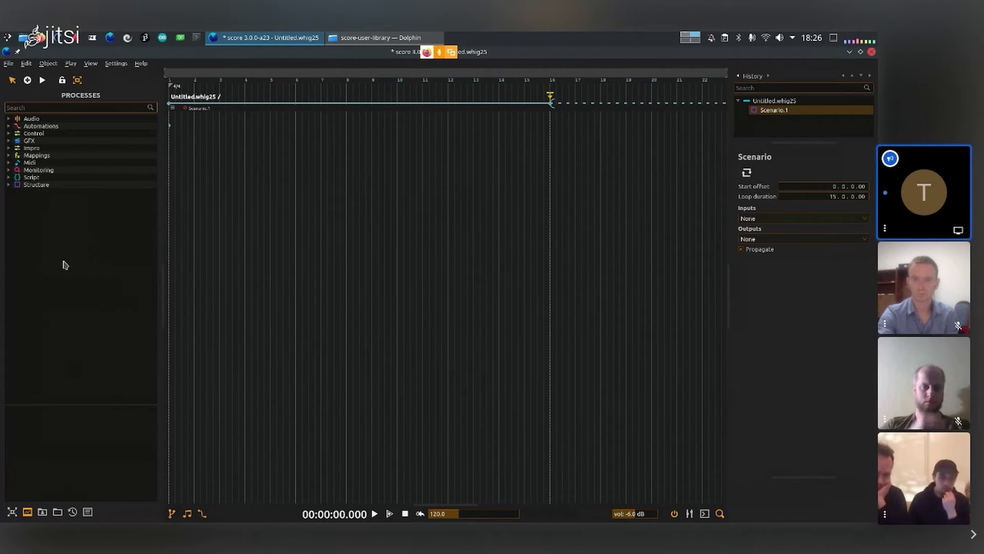
{"action": "left_click", "coordinate": [42, 513]}
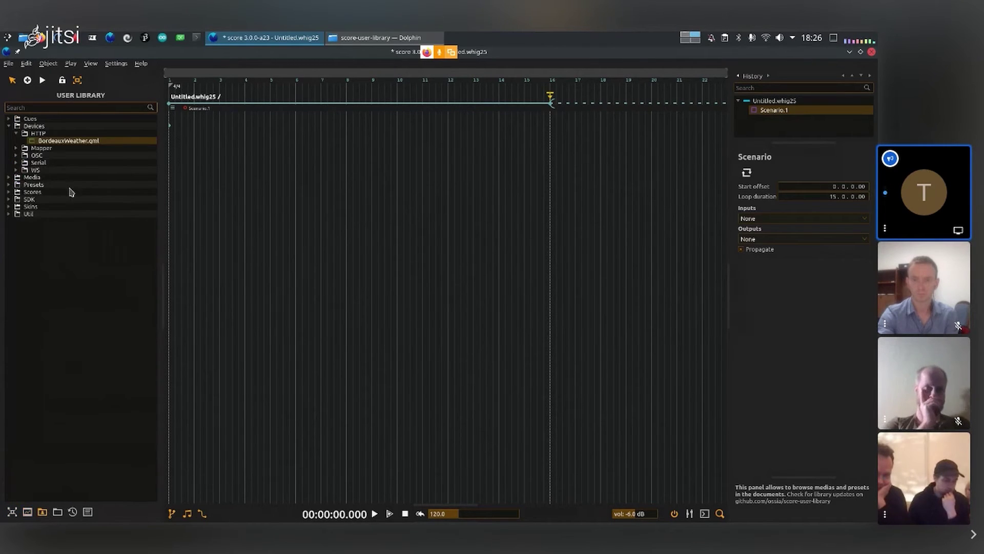
{"action": "left_click", "coordinate": [57, 513]}
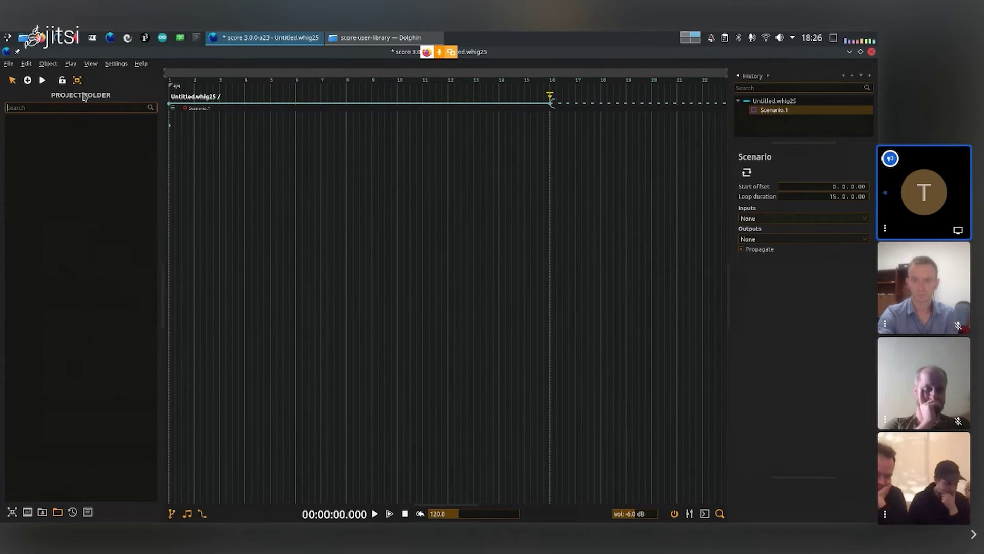
{"action": "left_click", "coordinate": [73, 512]}
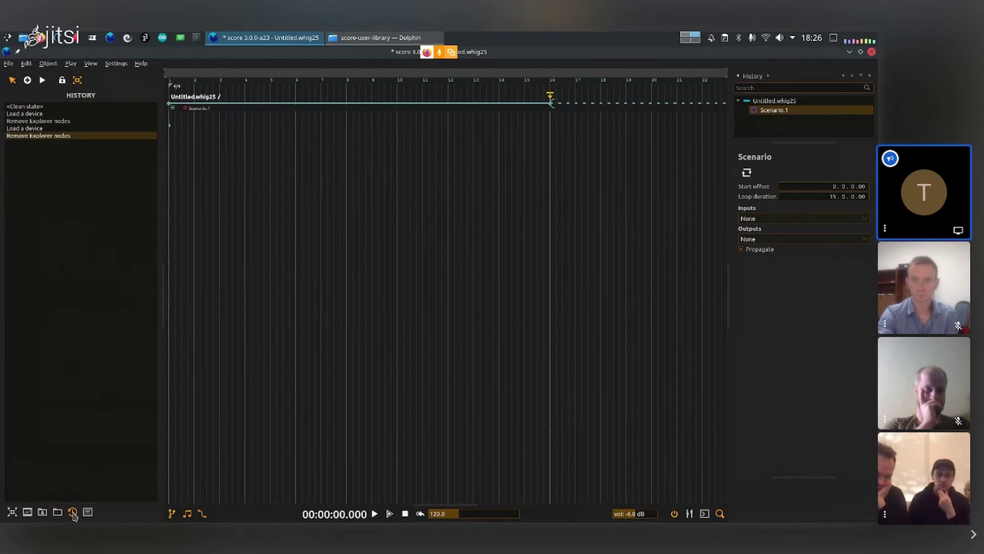
{"action": "left_click", "coordinate": [28, 114]}
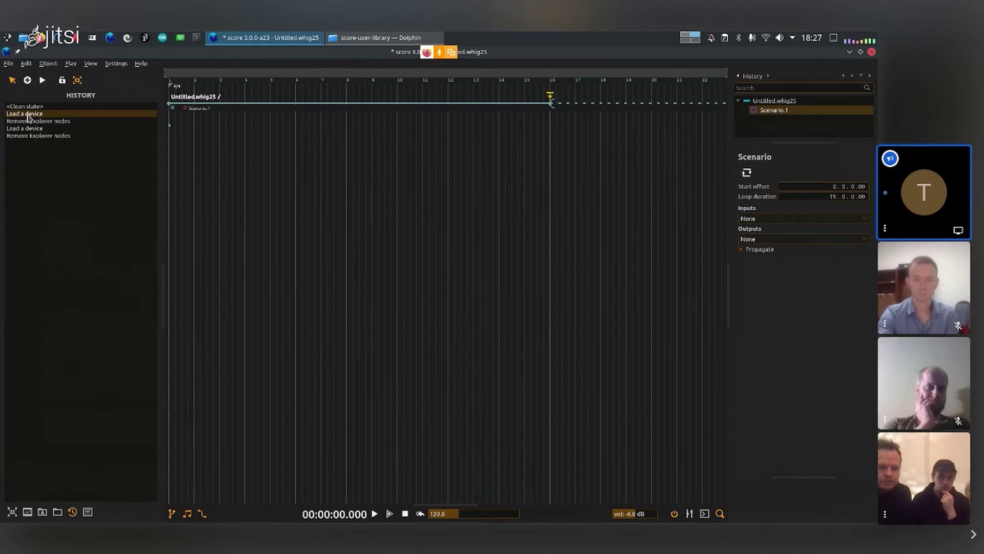
{"action": "left_click", "coordinate": [12, 512]}
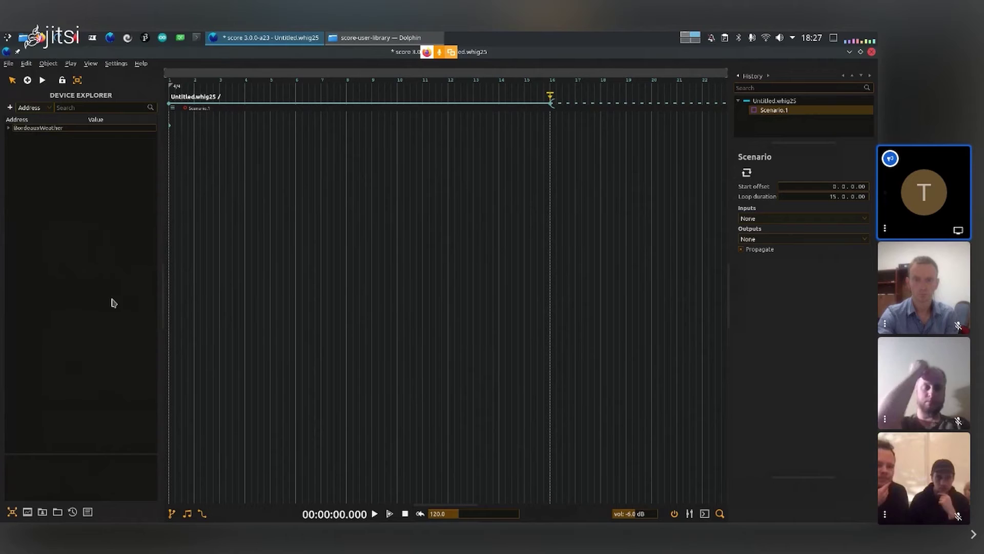
{"action": "left_click", "coordinate": [72, 511]}
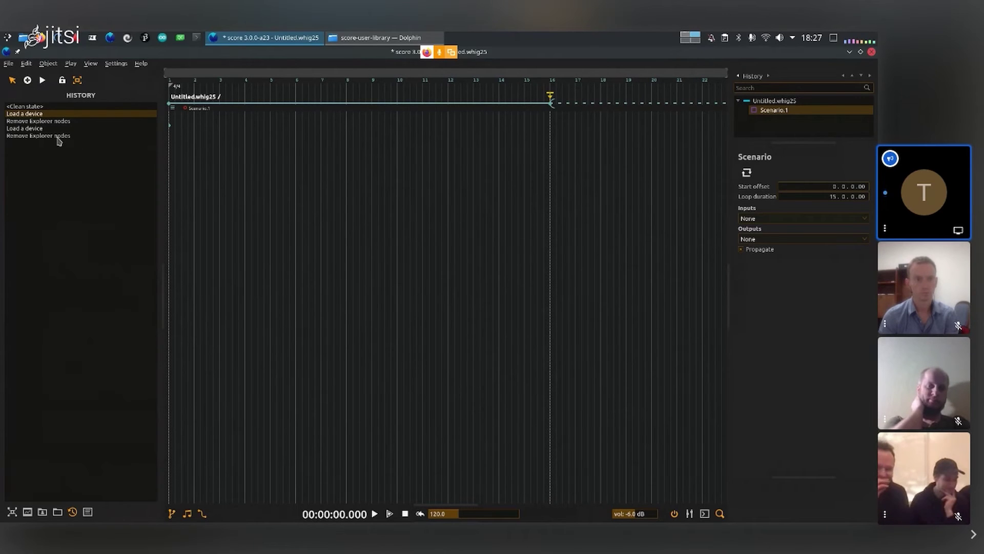
{"action": "left_click", "coordinate": [57, 136]}
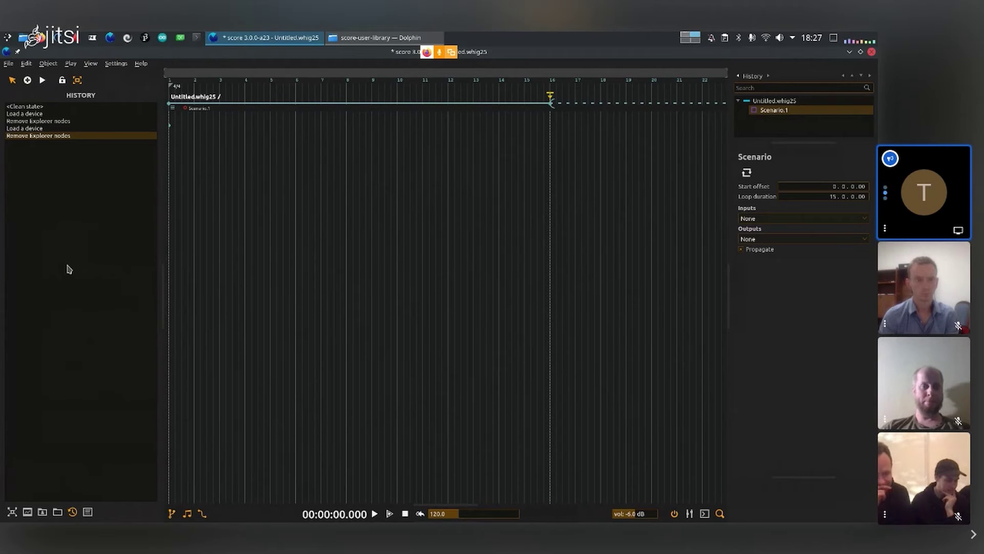
- Show the Message Log with Ctrl+Shift+M, then return to Device Explorer with Ctrl+Shift+E
{"action": "key", "text": "ctrl+shift+m"}
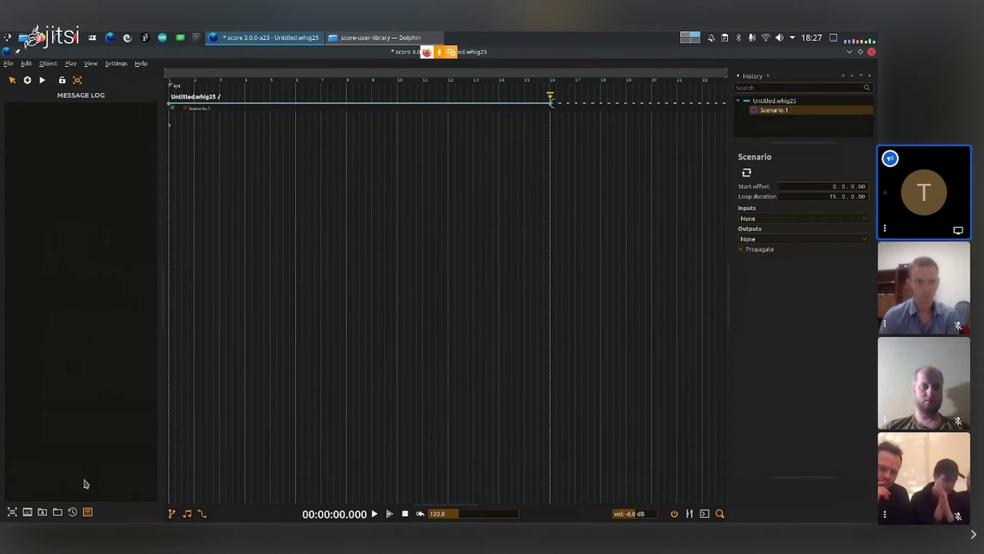
{"action": "key", "text": "ctrl+shift+e"}
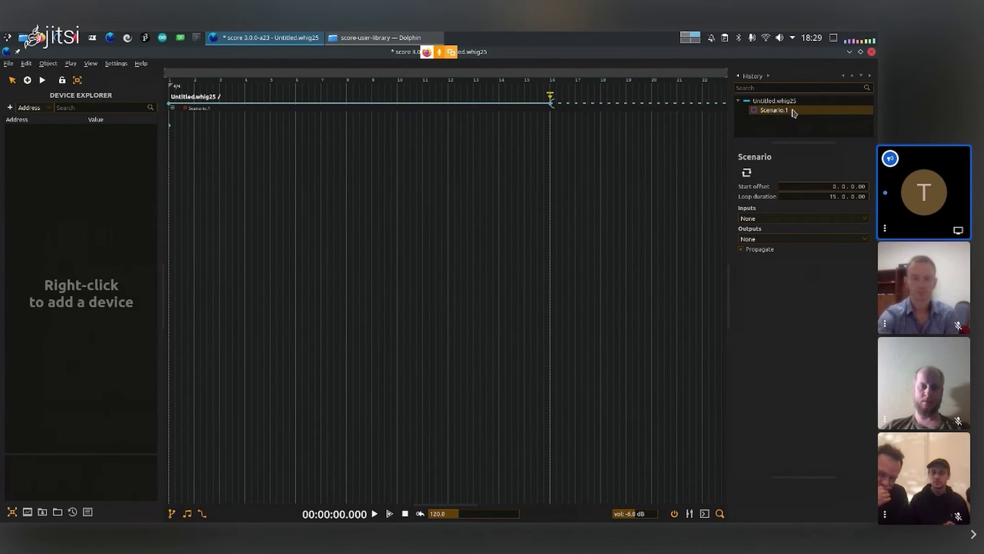
{"action": "left_click", "coordinate": [738, 101]}
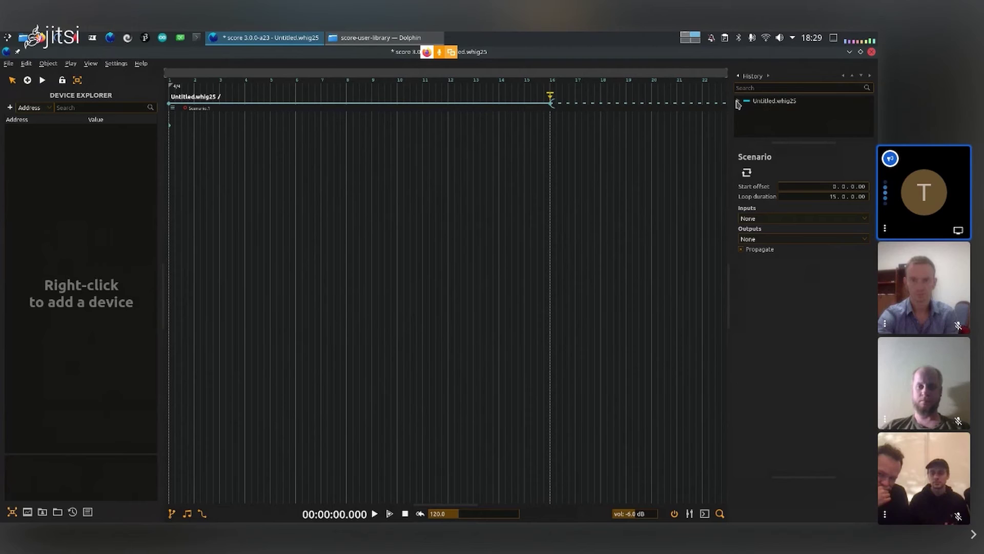
{"action": "left_click", "coordinate": [738, 102]}
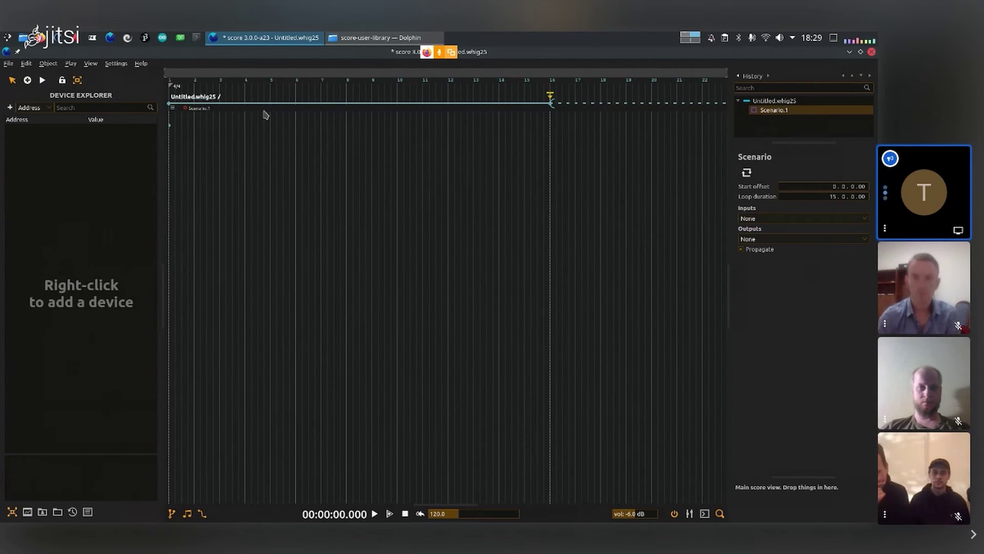
{"action": "left_click", "coordinate": [310, 102]}
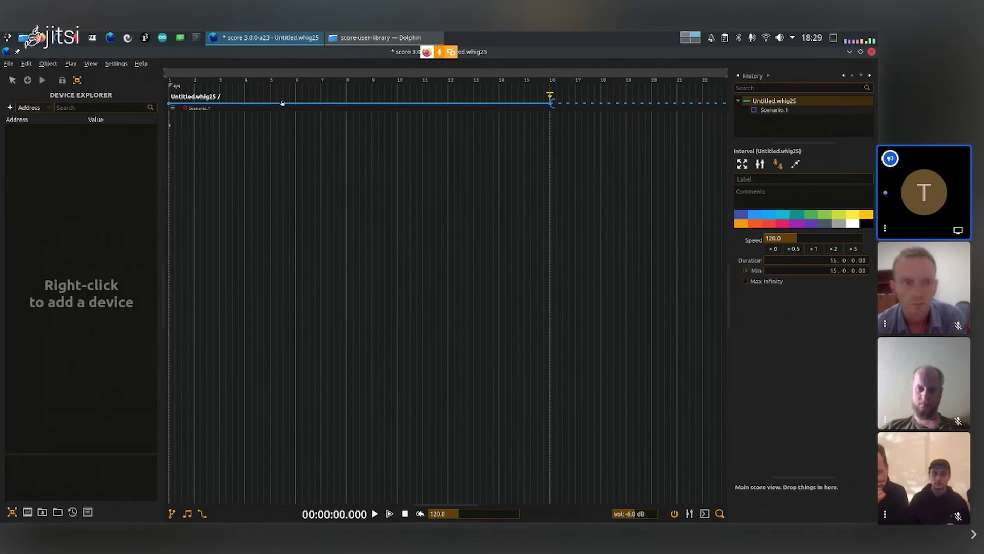
{"action": "left_click", "coordinate": [747, 270]}
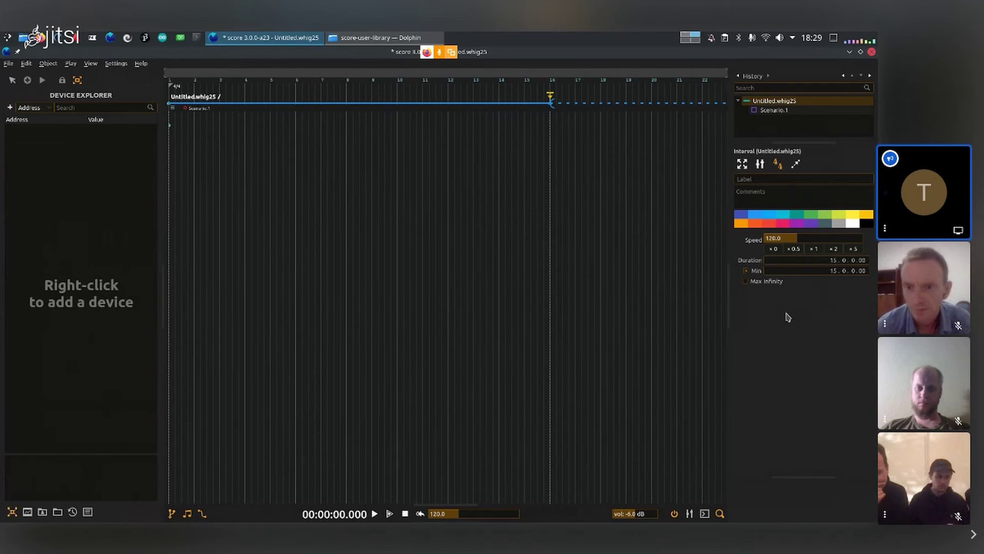
{"action": "left_click", "coordinate": [228, 111]}
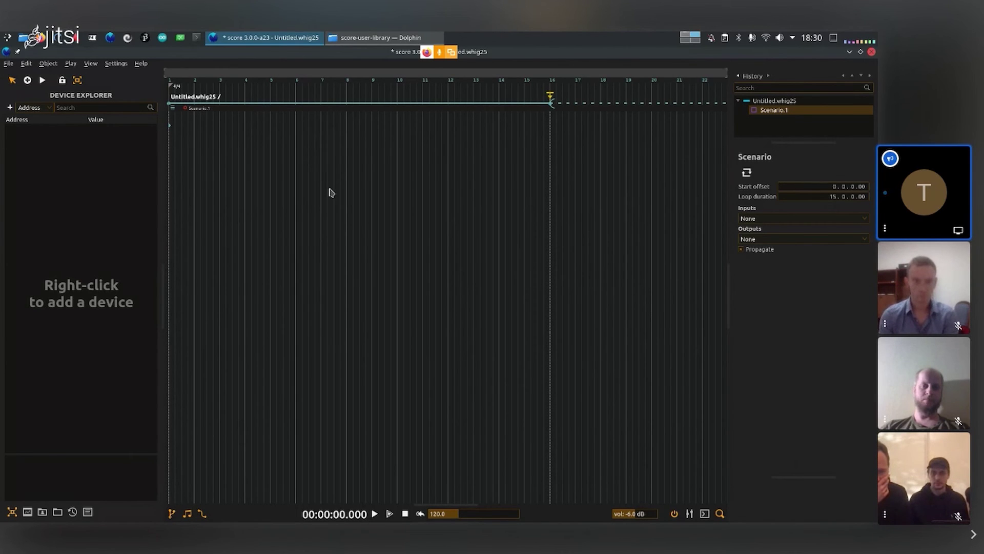
{"action": "left_click", "coordinate": [401, 101]}
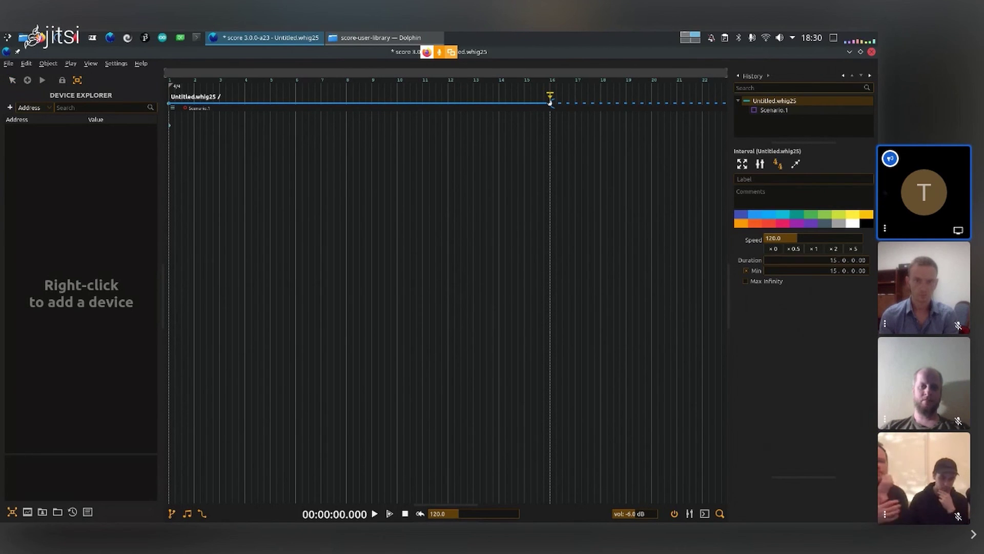
{"action": "left_click", "coordinate": [170, 104]}
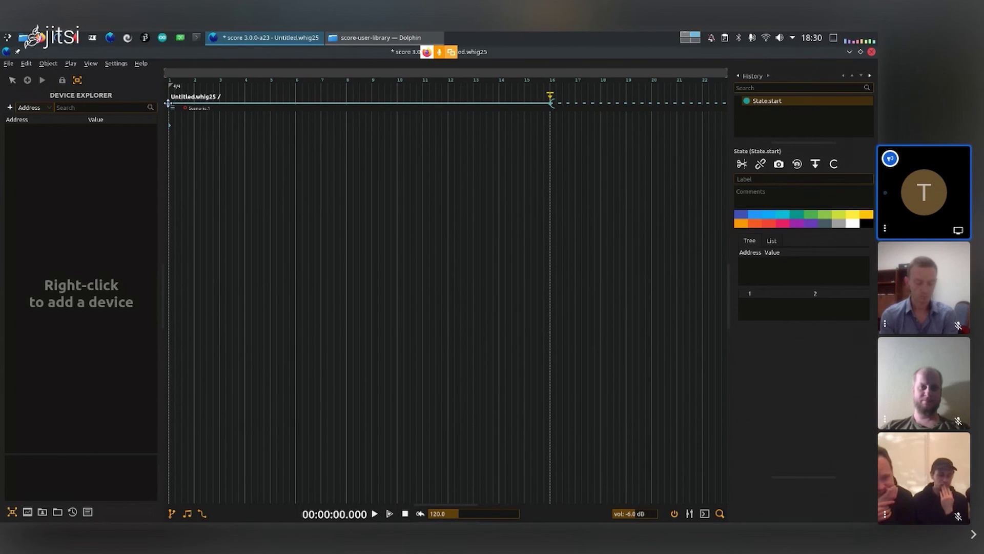
{"action": "left_click", "coordinate": [550, 103]}
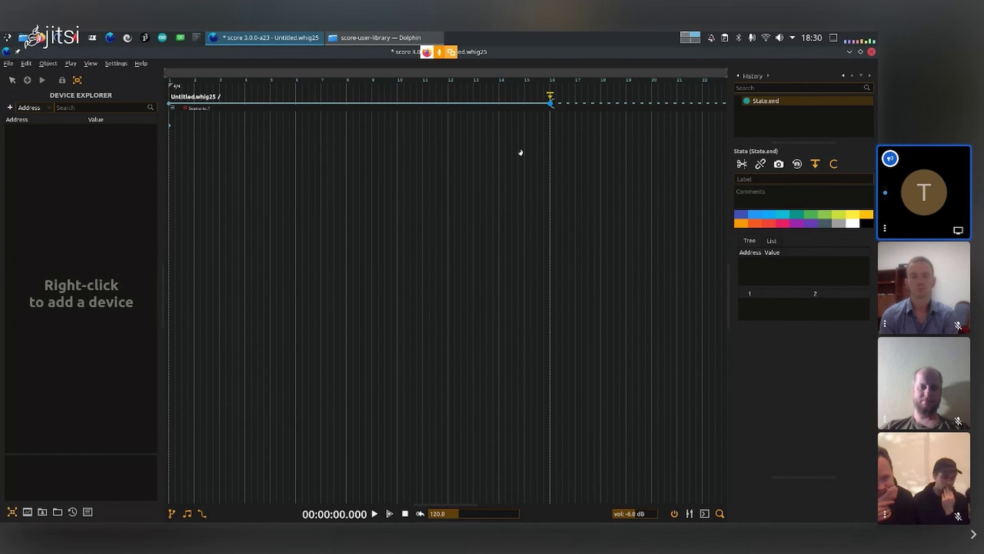
{"action": "left_click", "coordinate": [170, 126]}
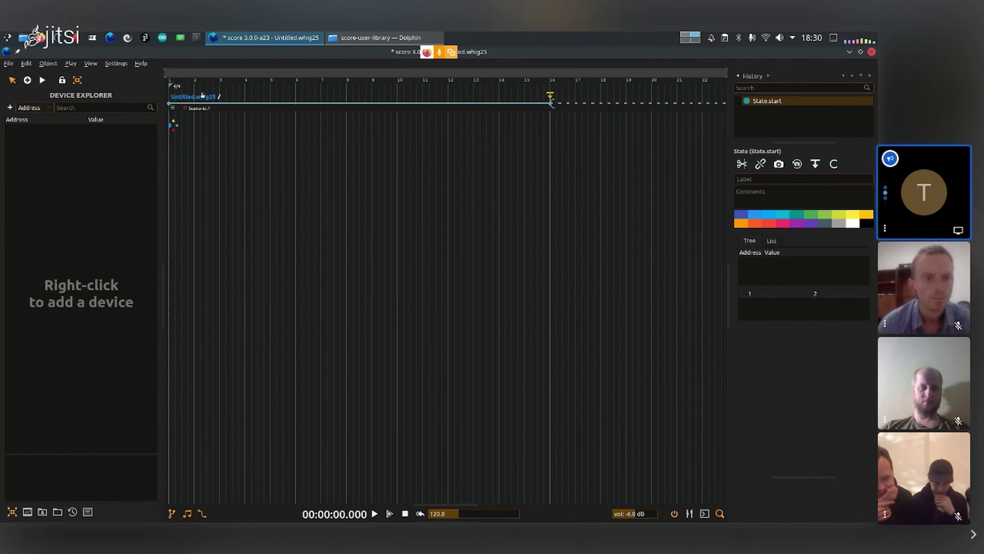
{"action": "left_click", "coordinate": [219, 100]}
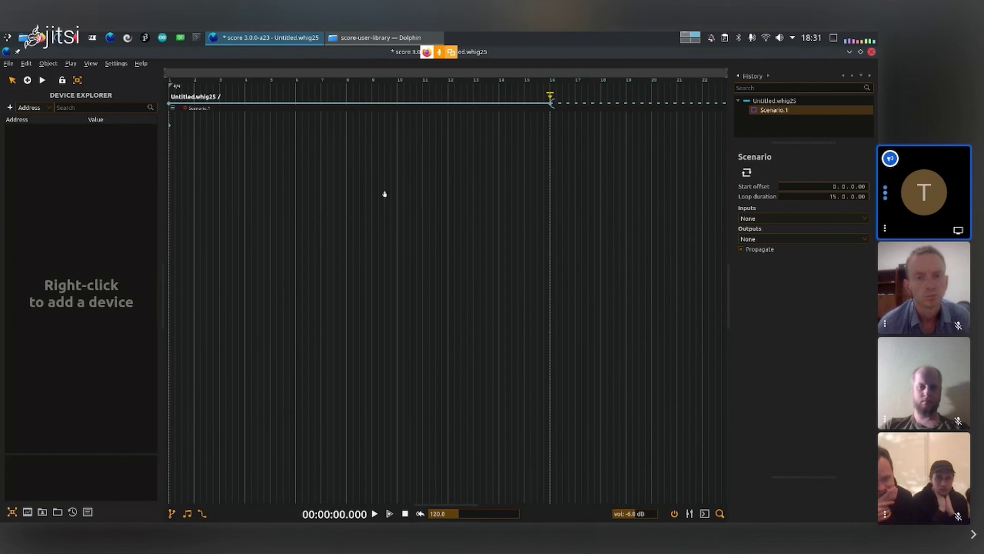
- Play the empty Scenario.1, stop it back to 00:00:00.000, then toggle playback again
{"action": "key", "text": "space"}
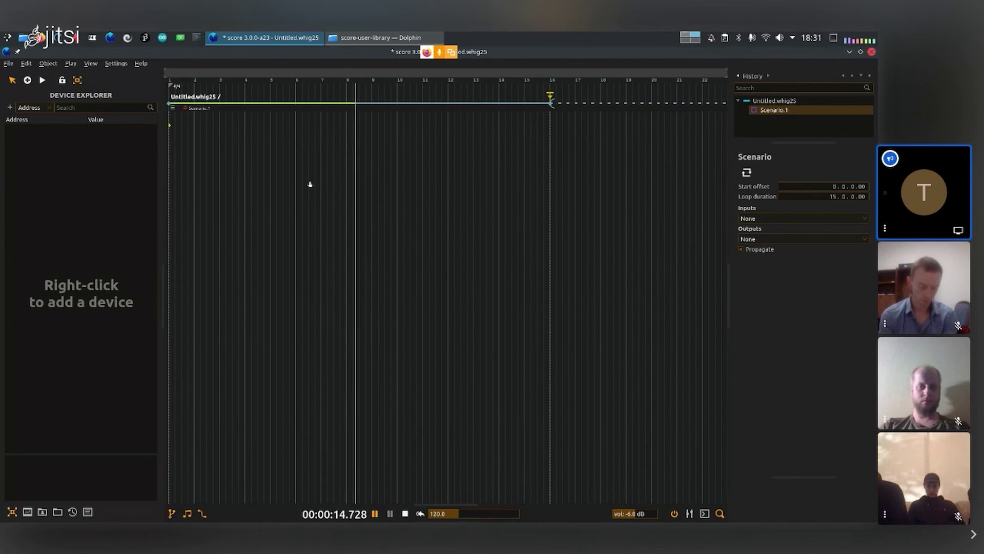
{"action": "key", "text": "Return"}
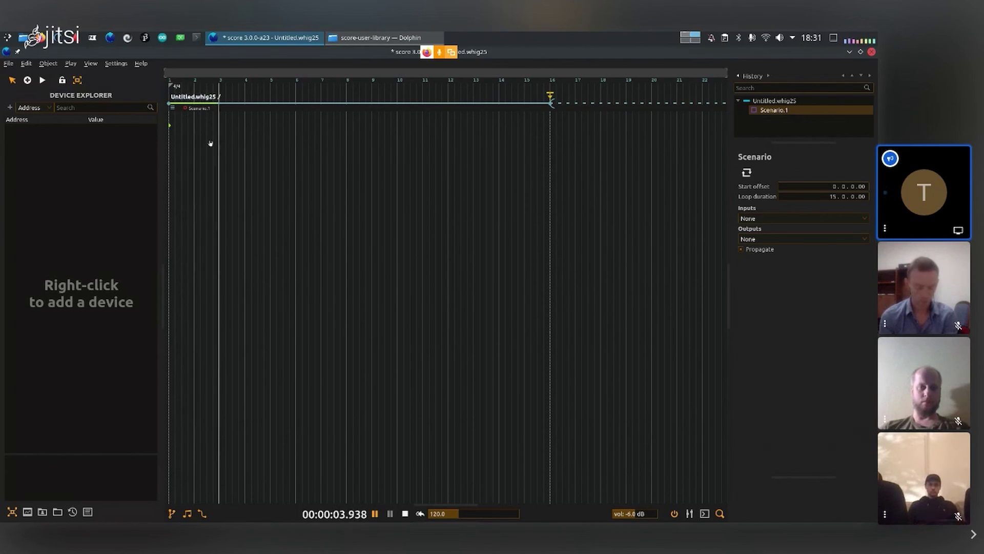
{"action": "scroll", "coordinate": [382, 232], "scroll_direction": "down", "scroll_amount": 1}
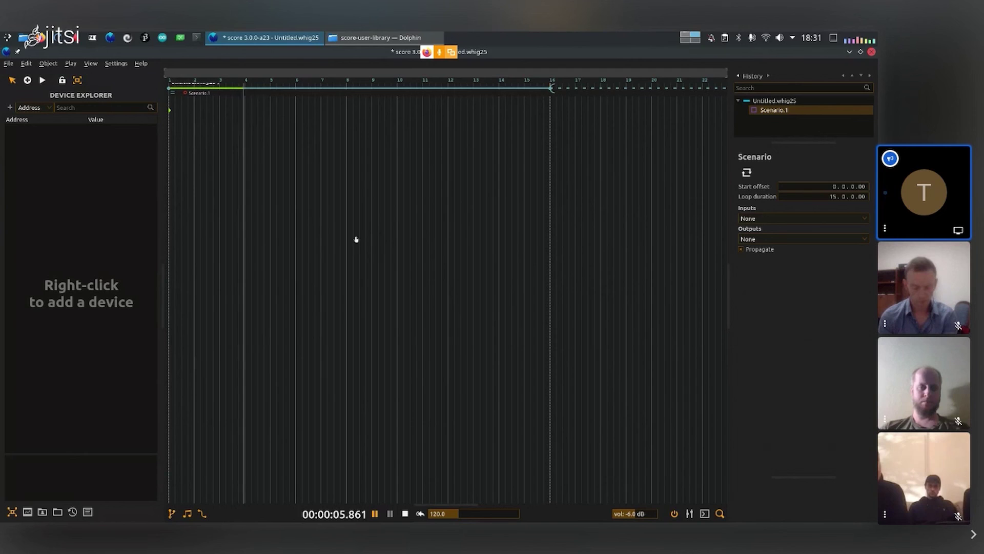
{"action": "key", "text": "space"}
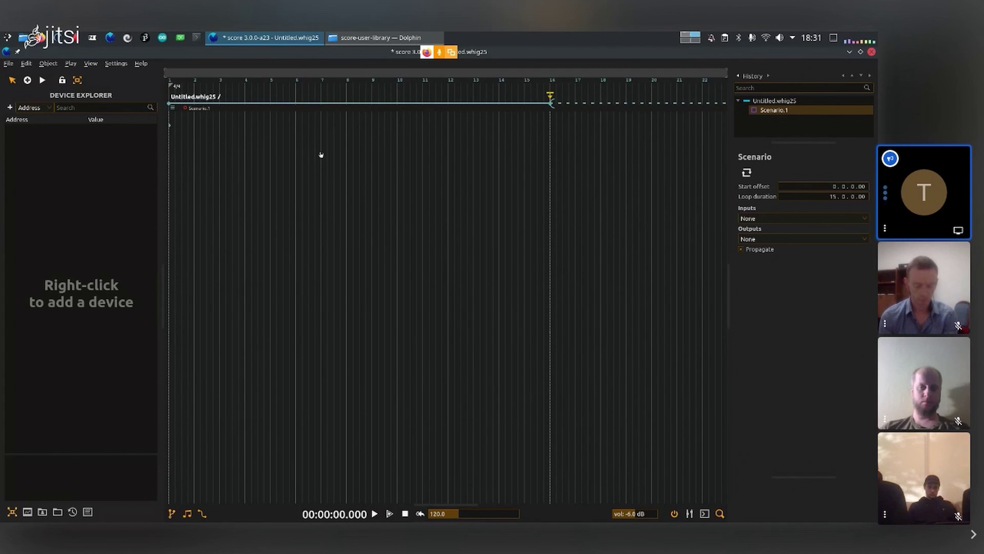